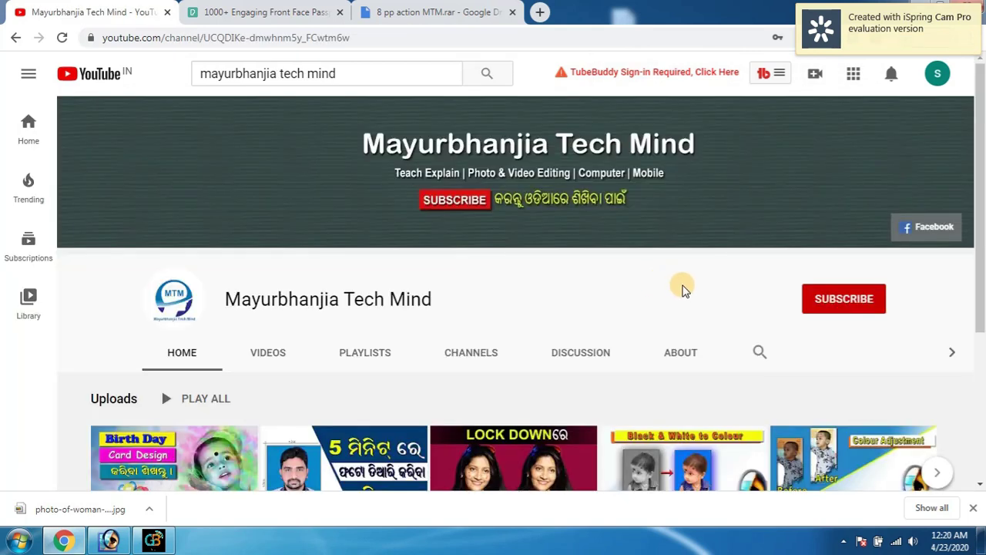
Subscribe to the Mayurbhanjia Tech Mind channel and set its bell to All notifications.
click(826, 305)
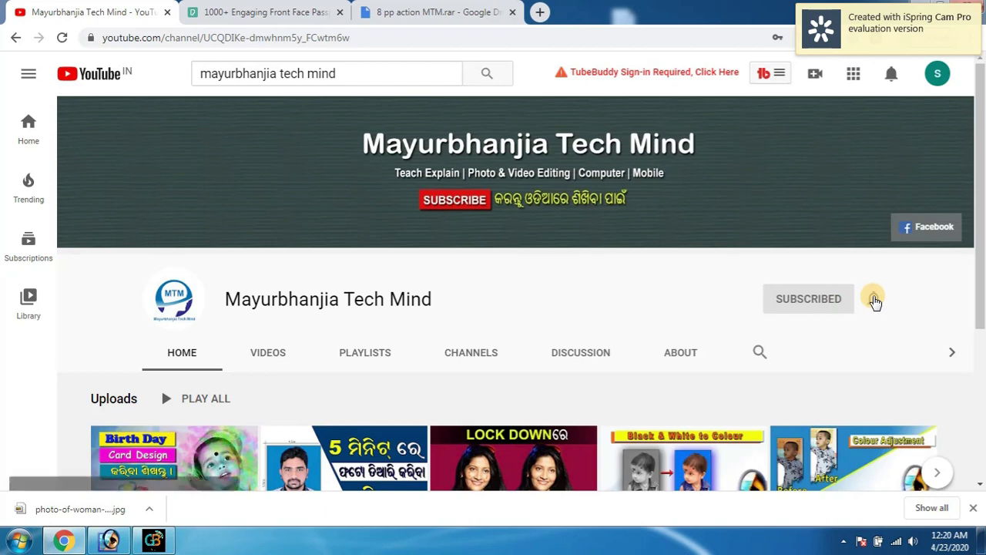
click(876, 304)
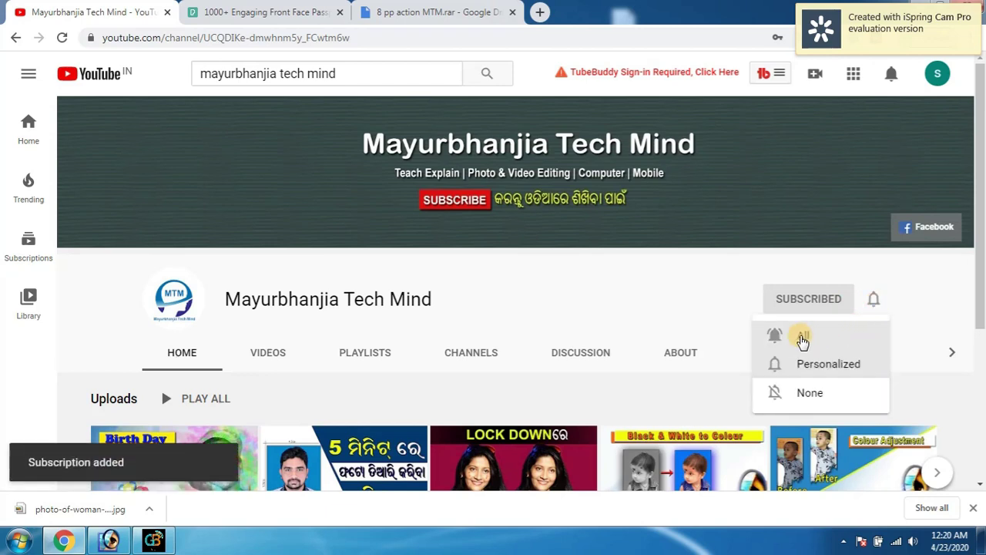
click(804, 337)
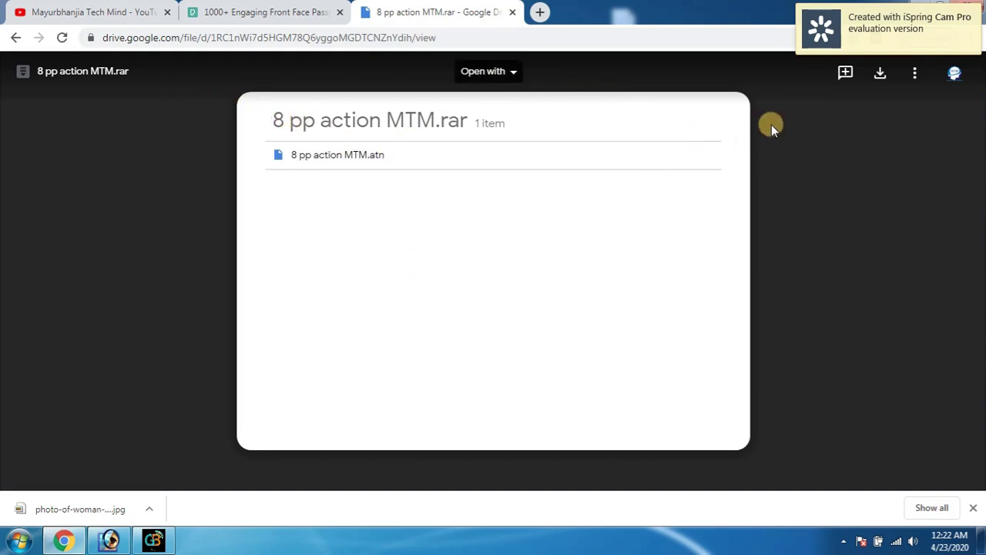
Download 8 pp action MTM.rar from Google Drive and show it in the Downloads folder.
click(881, 74)
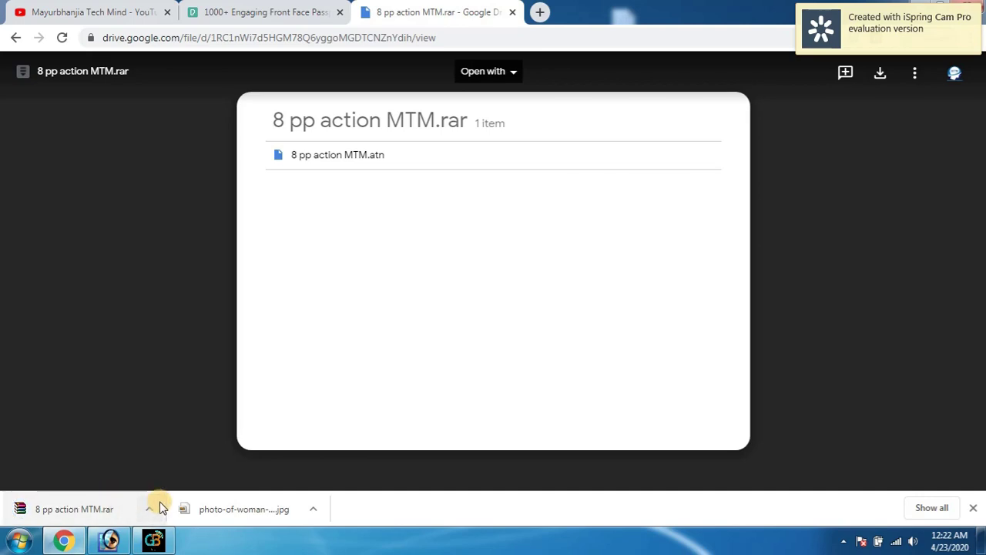
click(150, 510)
click(209, 463)
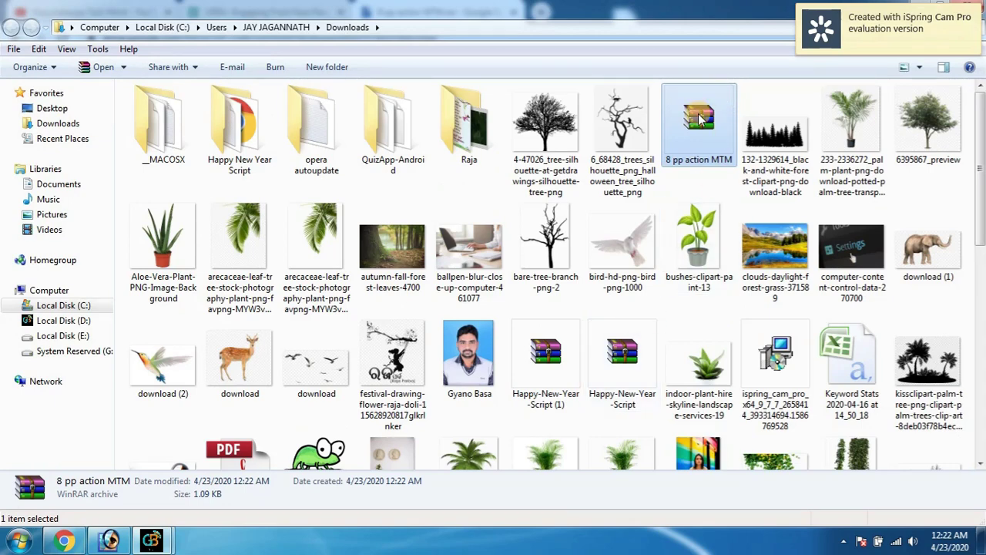
Copy the 8 pp action MTM archive and paste it onto the desktop.
right_click(699, 116)
click(736, 323)
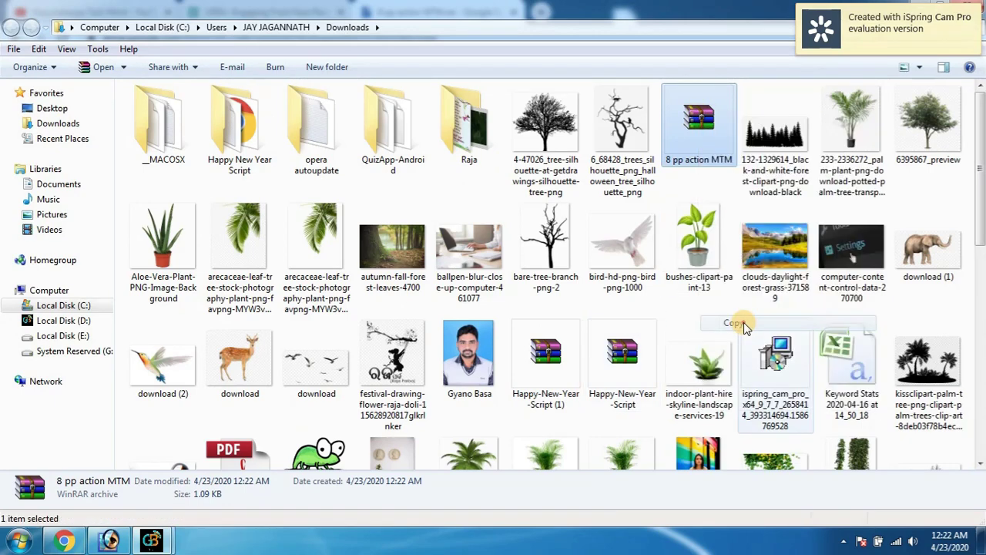
key(alt+Tab)
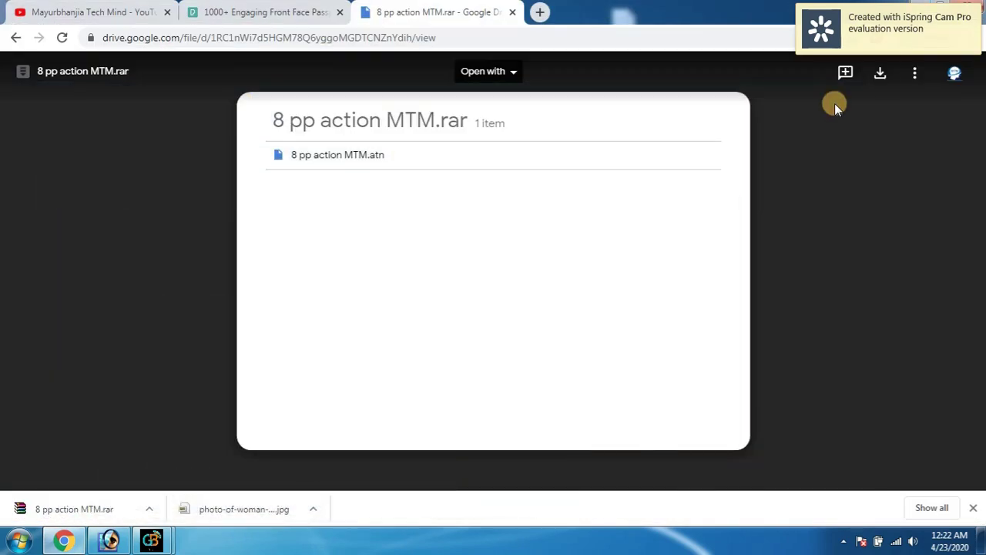
key(super+d)
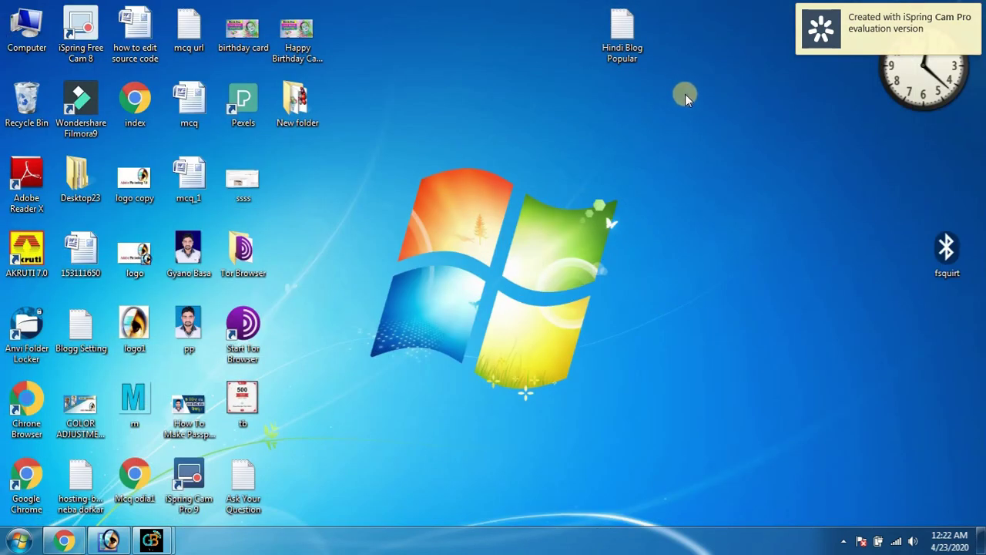
right_click(673, 83)
click(731, 157)
drag(670, 29, 725, 179)
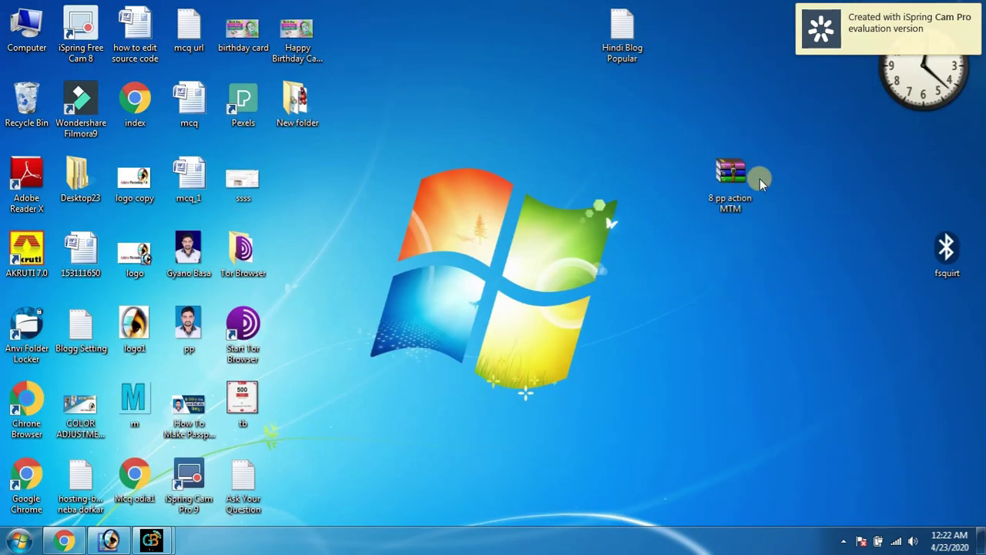
Extract the desktop archive in place and set the 8 pp action MTM action file beside it.
right_click(727, 178)
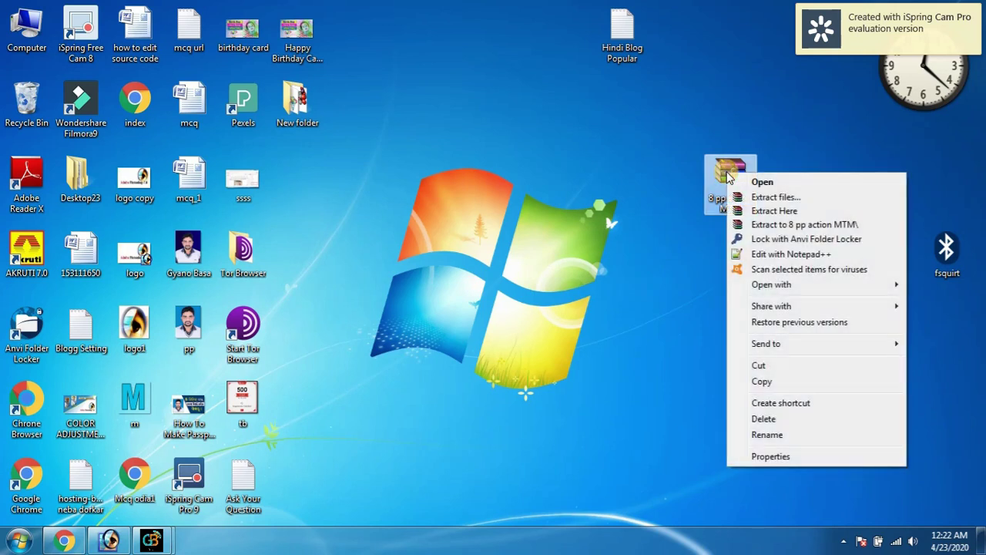
click(802, 215)
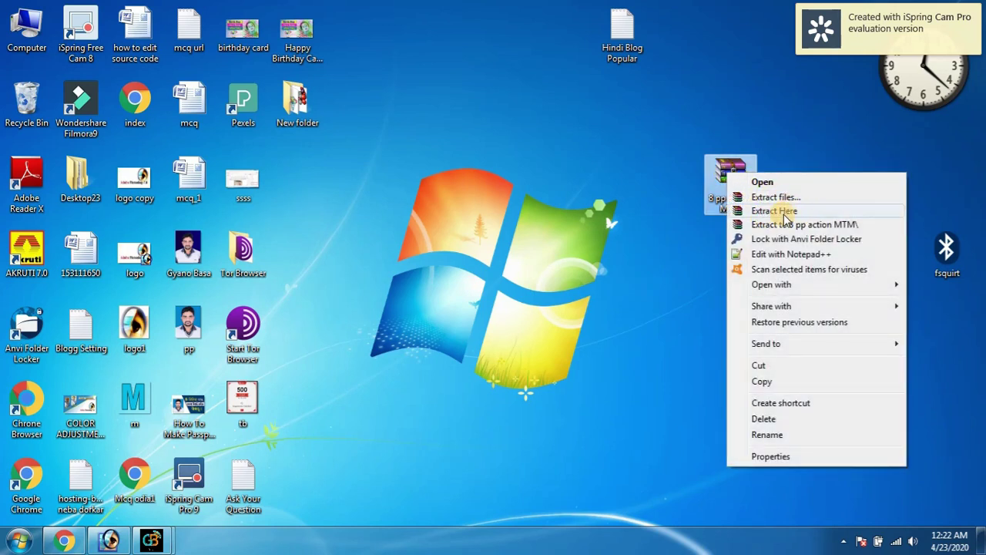
click(794, 216)
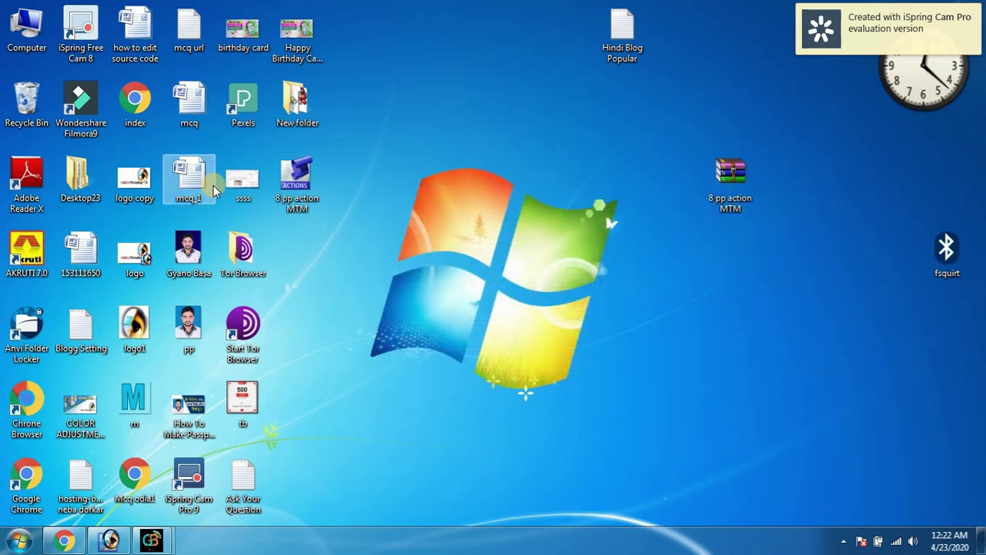
drag(299, 186, 784, 261)
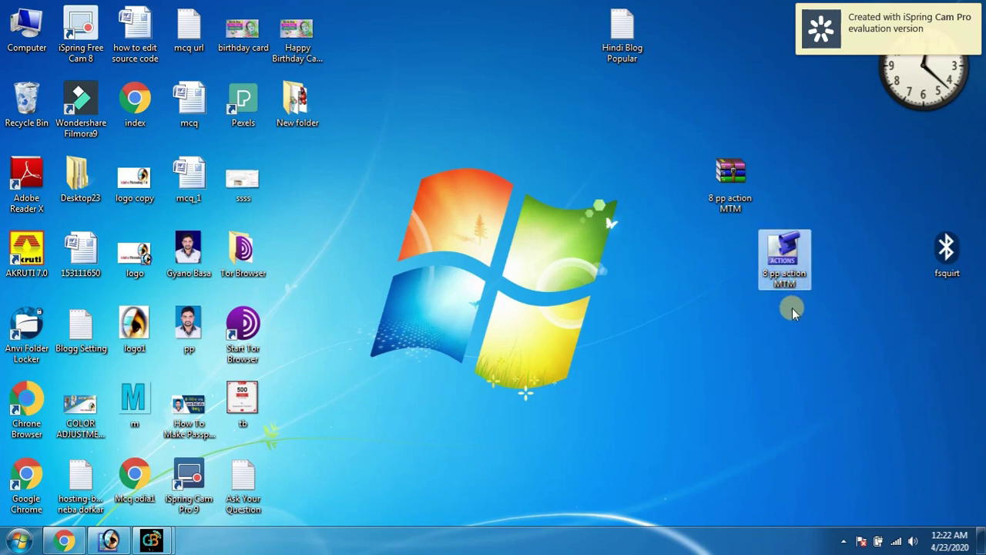
click(740, 327)
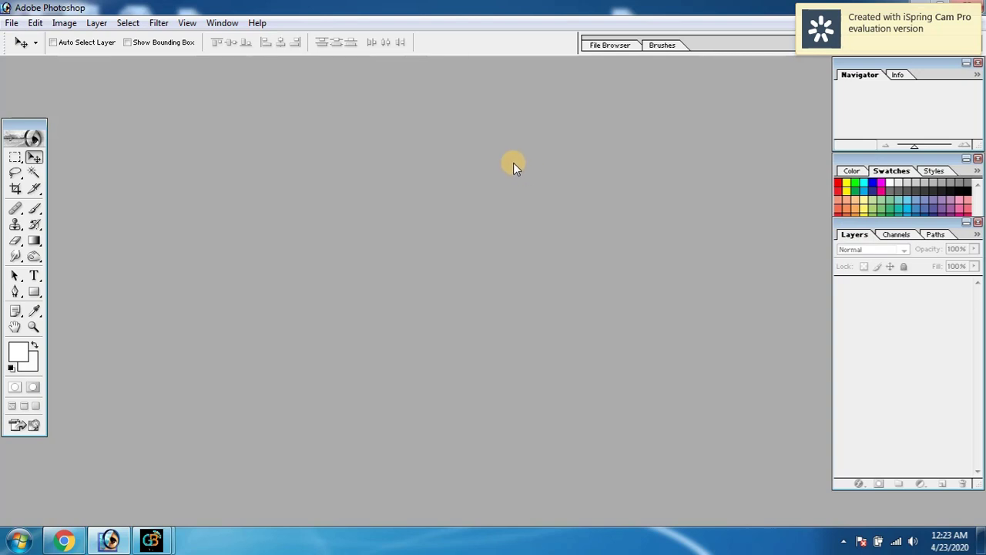
Show the Actions palette from the Window menu and open its flyout options menu.
click(221, 23)
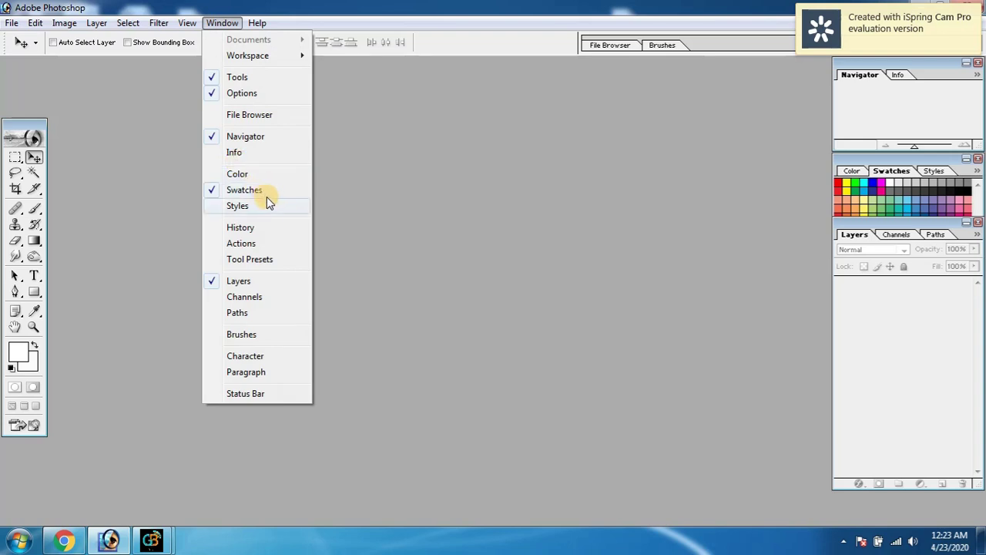
click(229, 243)
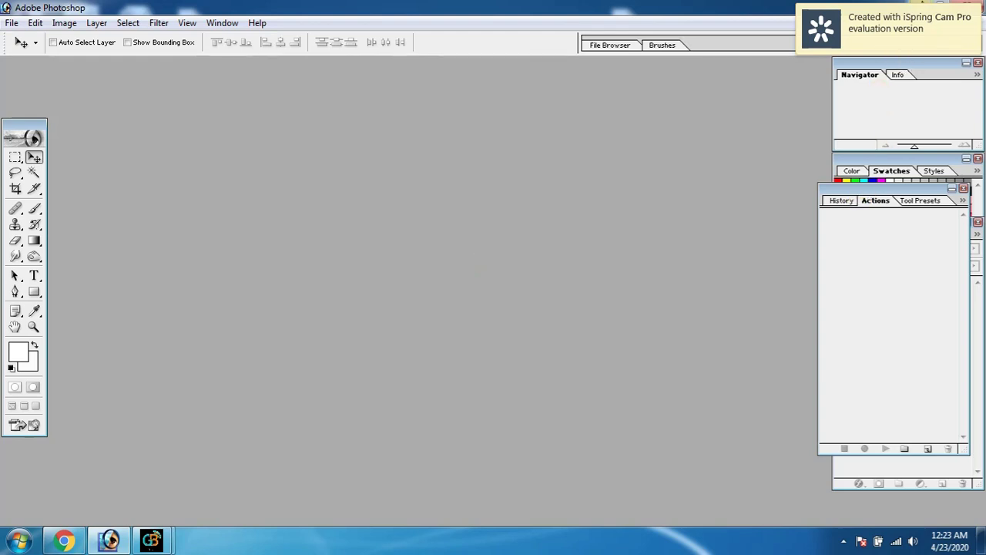
click(957, 200)
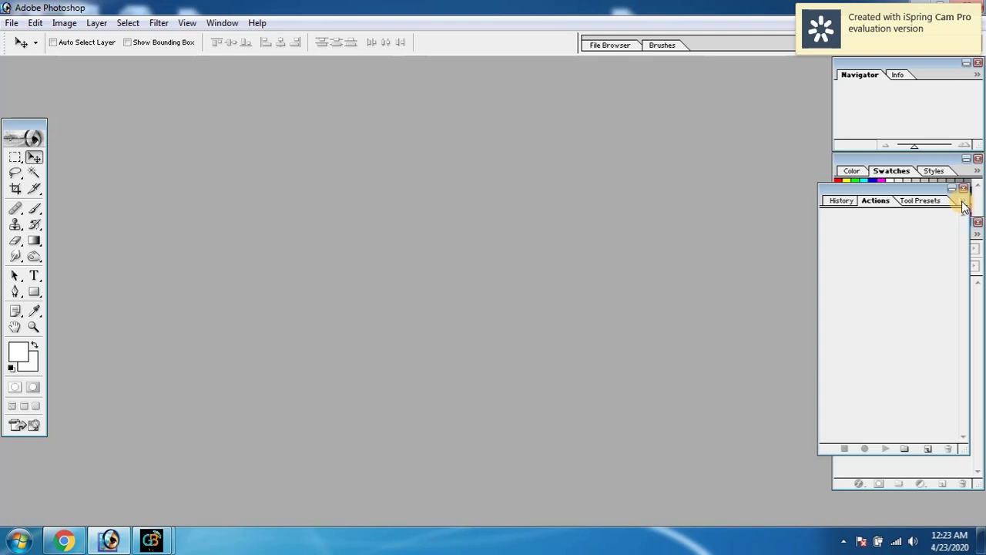
click(965, 205)
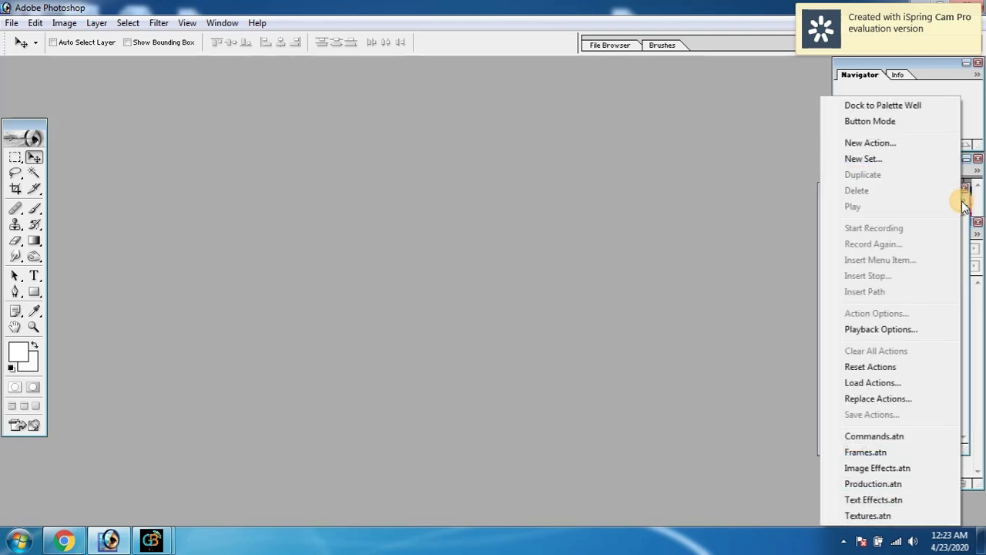
Load the 8 pp action MTM action file from the Desktop into the Actions palette.
click(870, 383)
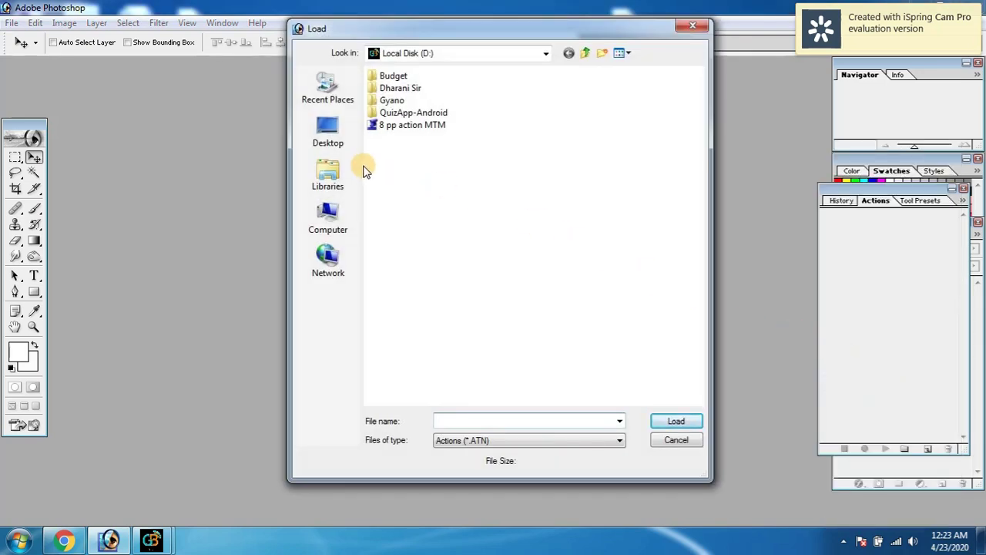
click(328, 132)
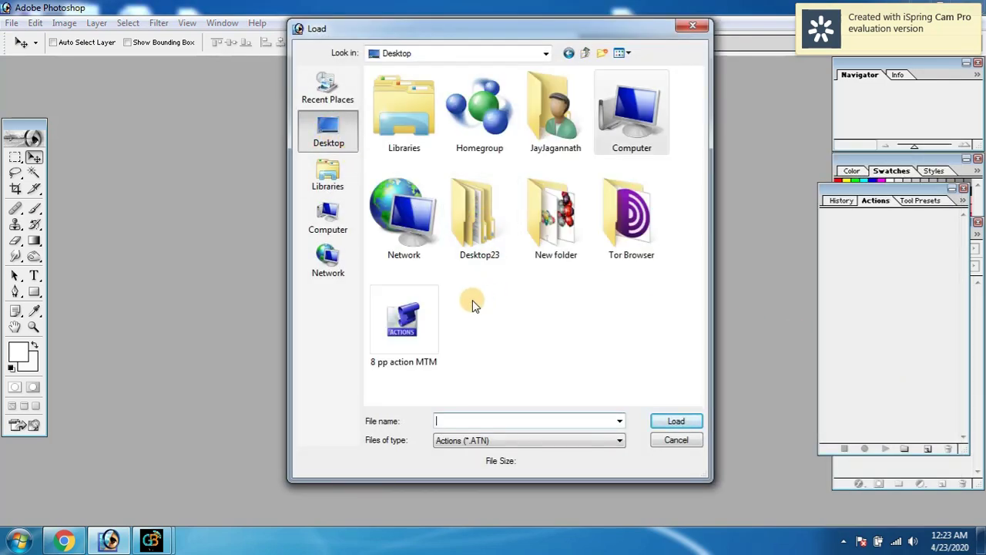
click(409, 315)
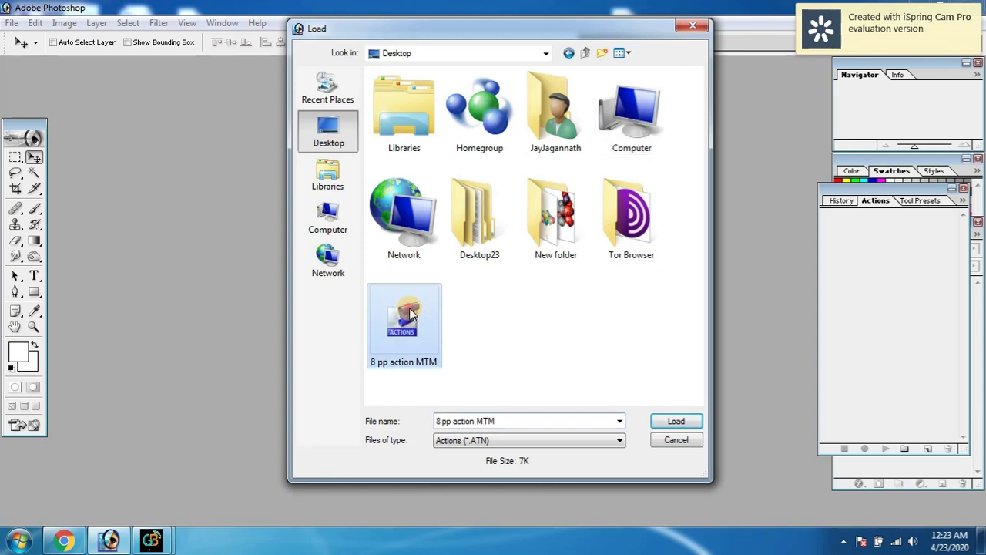
click(670, 422)
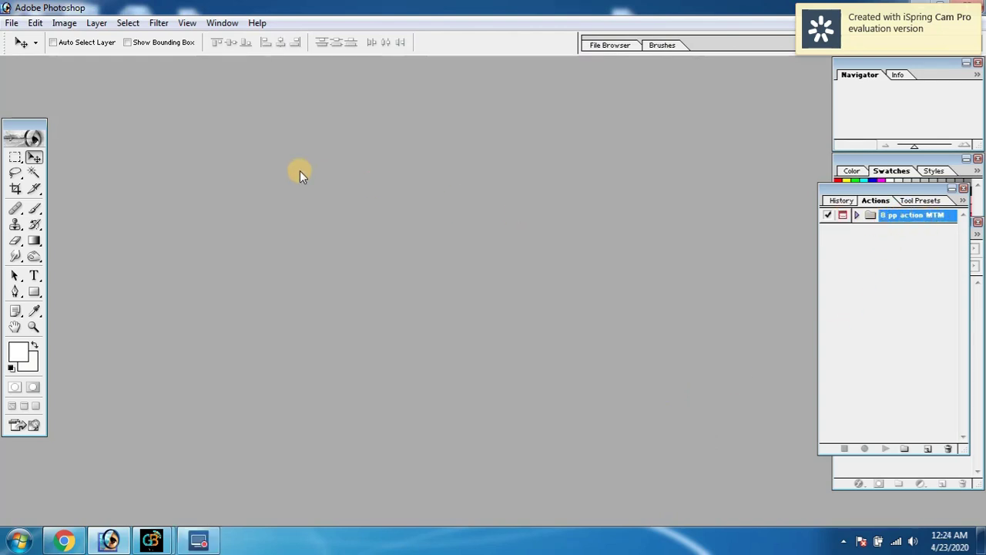
Open photo-of-woman-sitting-on-stool-2531118 from the Desktop via File > Open.
click(11, 23)
click(33, 57)
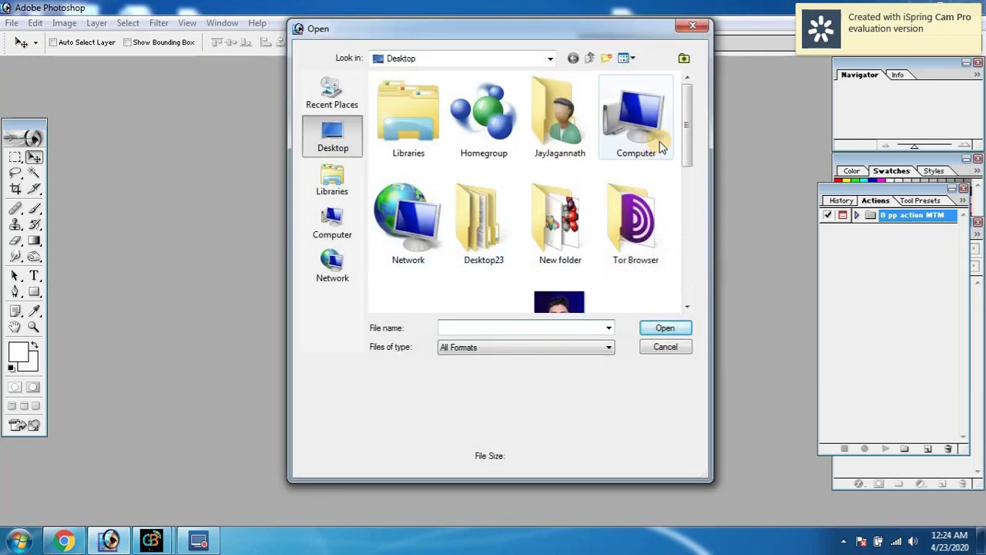
scroll(689, 134, down, 1)
drag(689, 137, 689, 234)
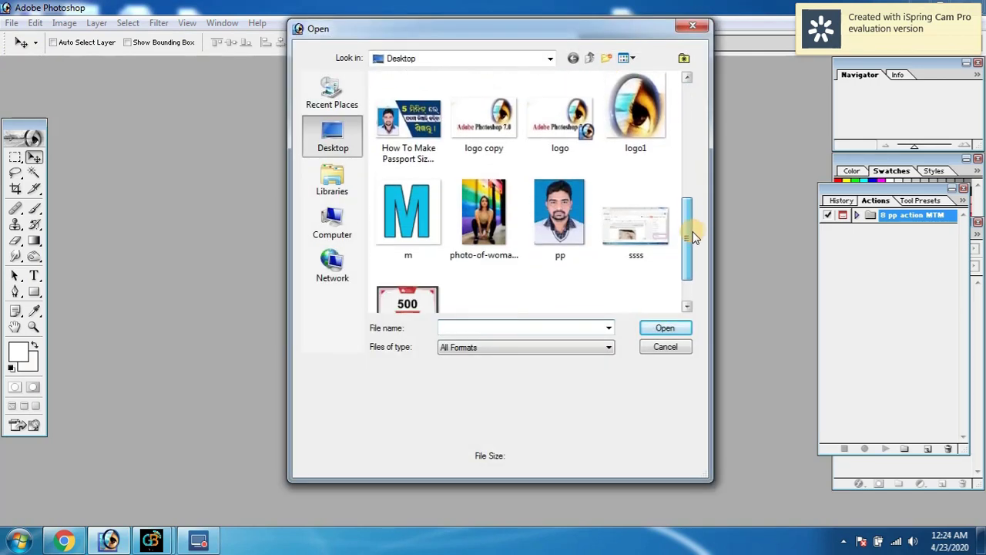
click(499, 206)
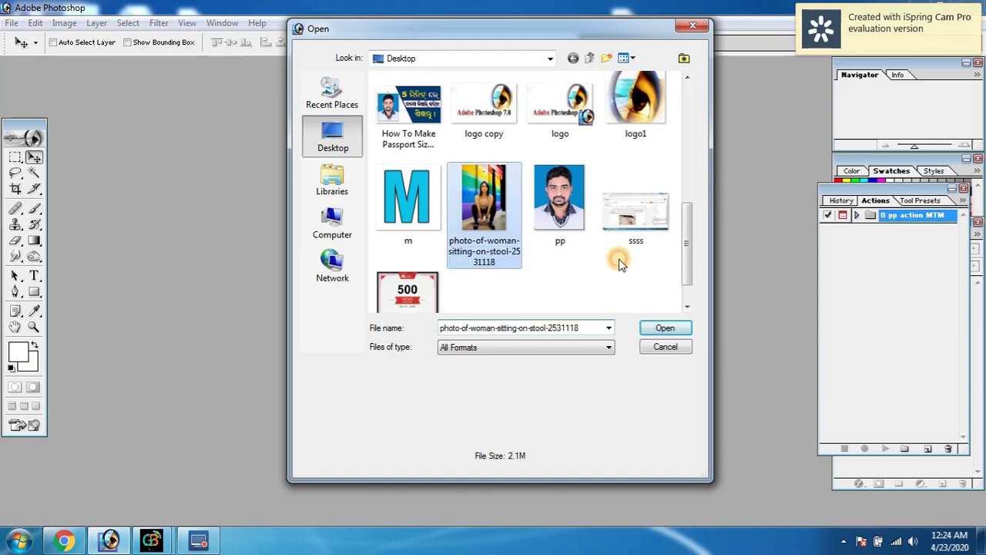
click(667, 327)
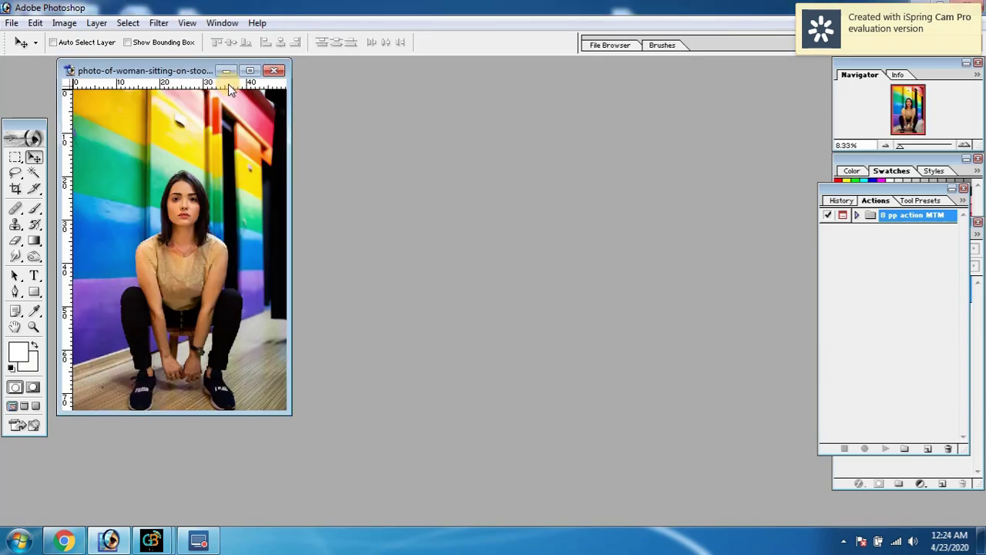
Maximize the photo window and set the Crop tool to 1.3 in × 1.74 in at 300 pixels/inch.
click(250, 72)
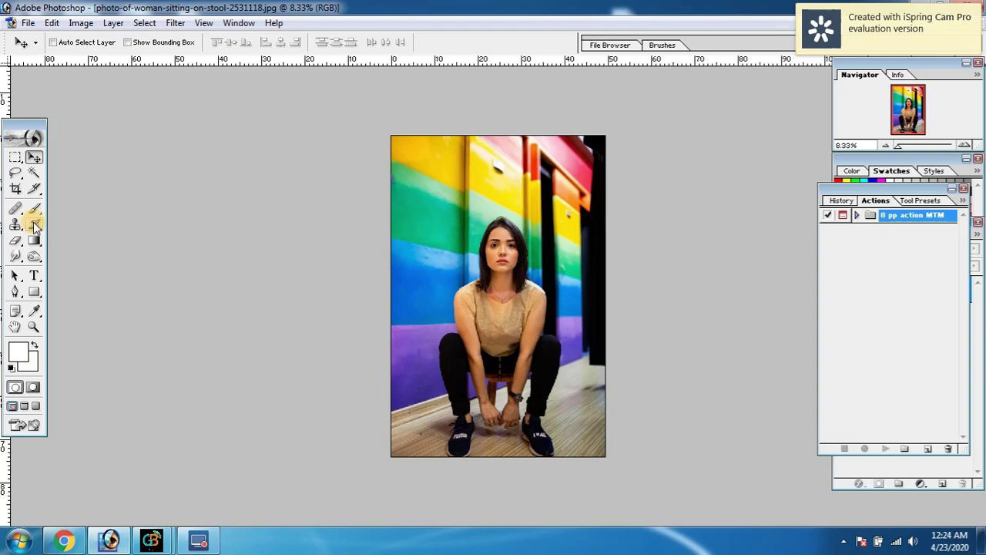
click(16, 189)
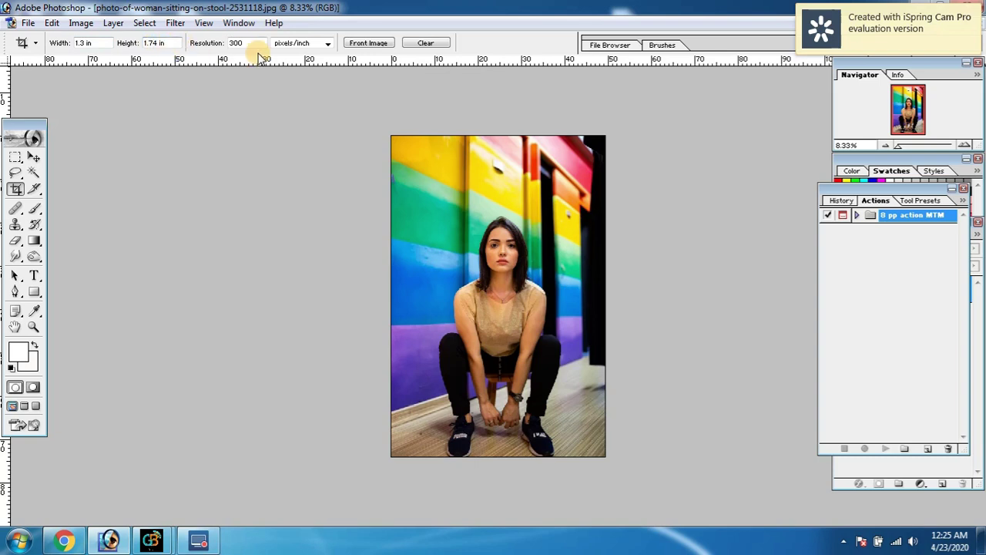
click(326, 44)
click(325, 45)
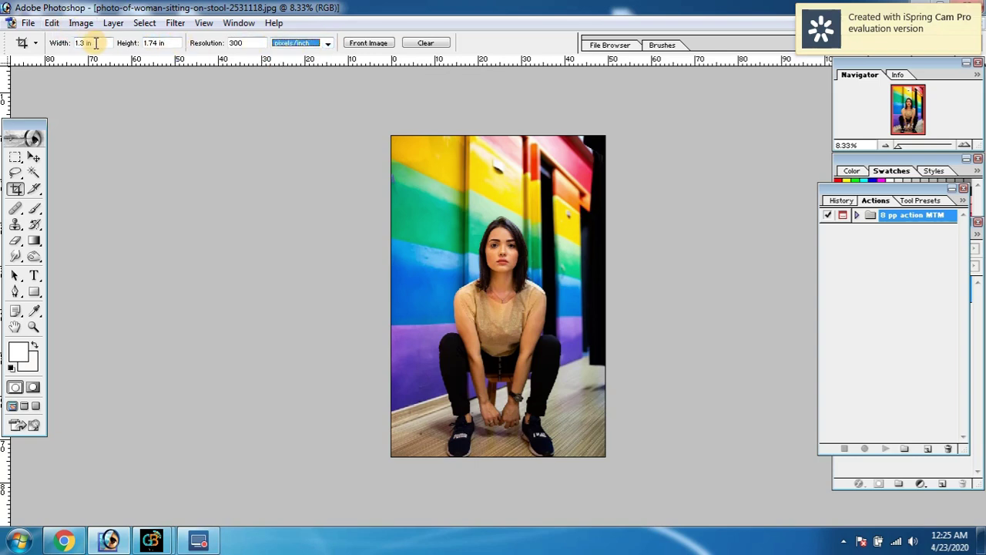
click(330, 44)
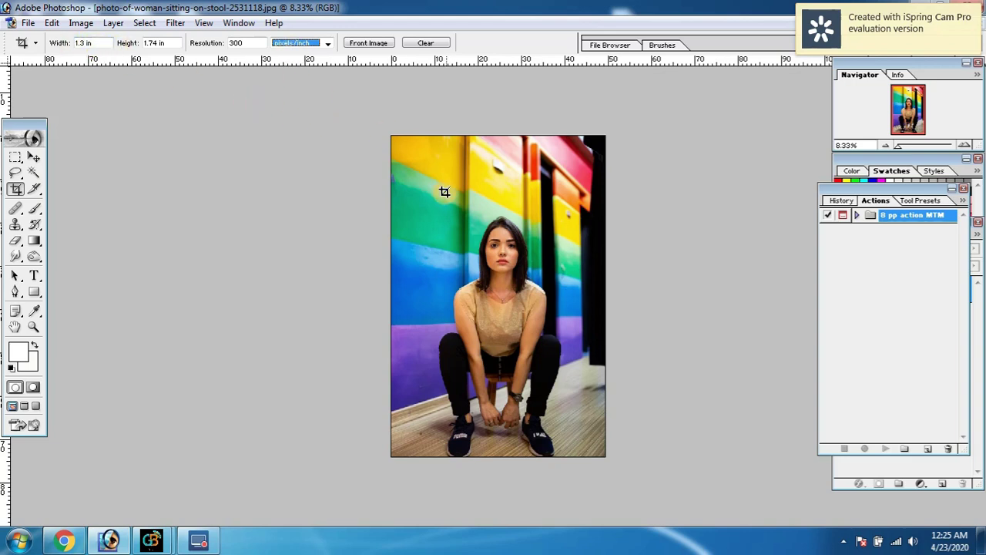
Position the 1.3 × 1.74 in crop frame over her face and shoulders and apply it.
drag(437, 206, 580, 348)
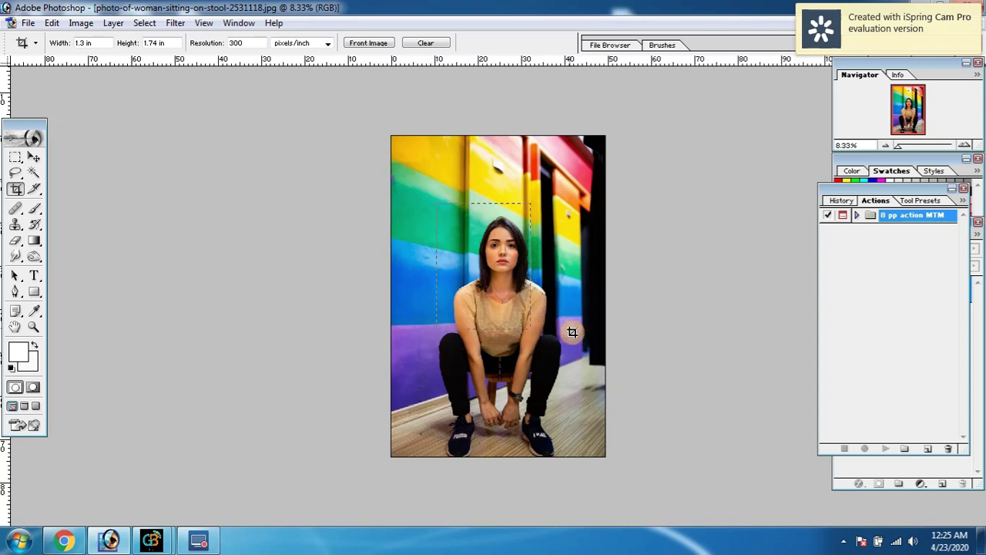
drag(580, 348, 563, 324)
drag(468, 259, 492, 270)
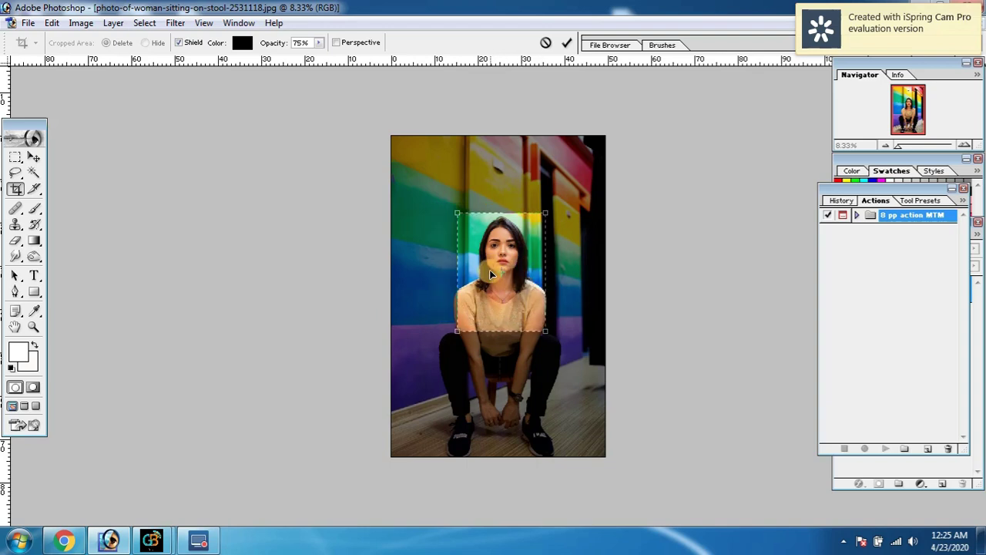
drag(491, 274, 494, 293)
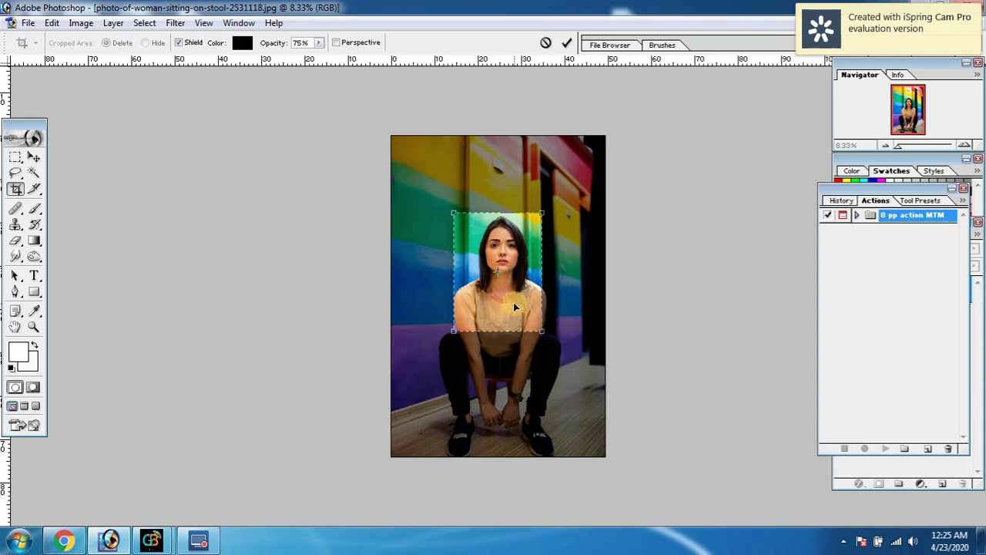
key(Right)
key(Right)
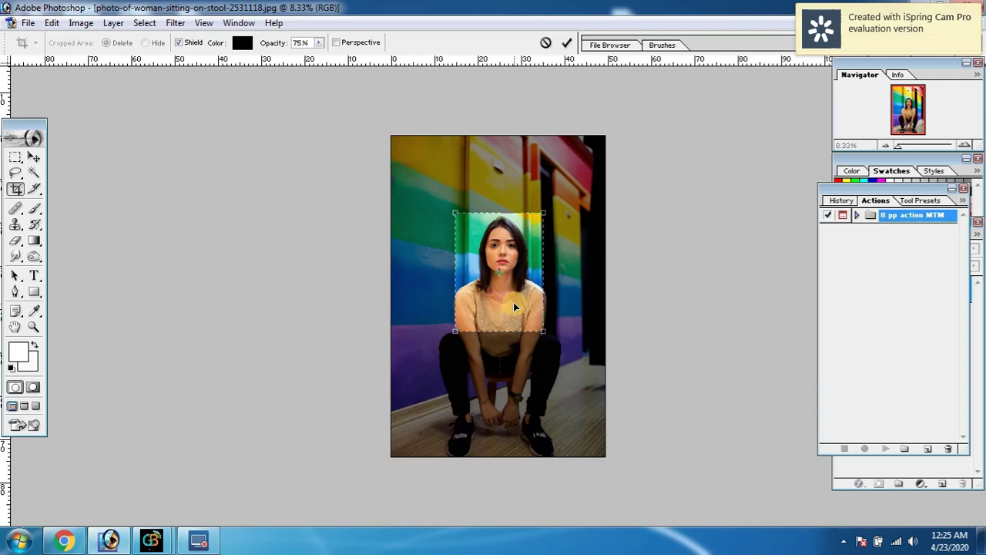
key(Return)
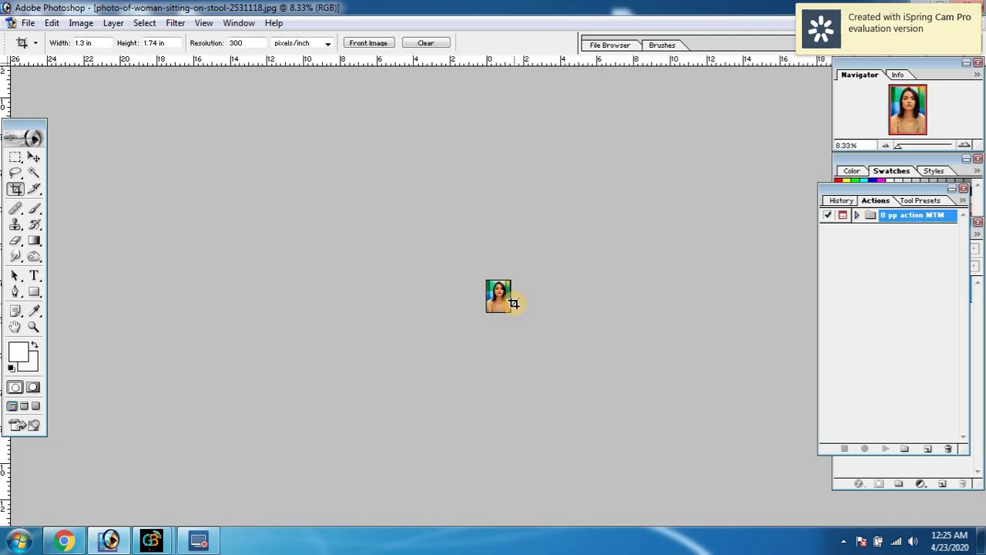
Switch to the Move tool and select '8 pp action' inside the expanded 8 pp action MTM set.
scroll(514, 303, up, 1)
scroll(513, 297, up, 1)
scroll(512, 291, up, 1)
scroll(513, 289, up, 1)
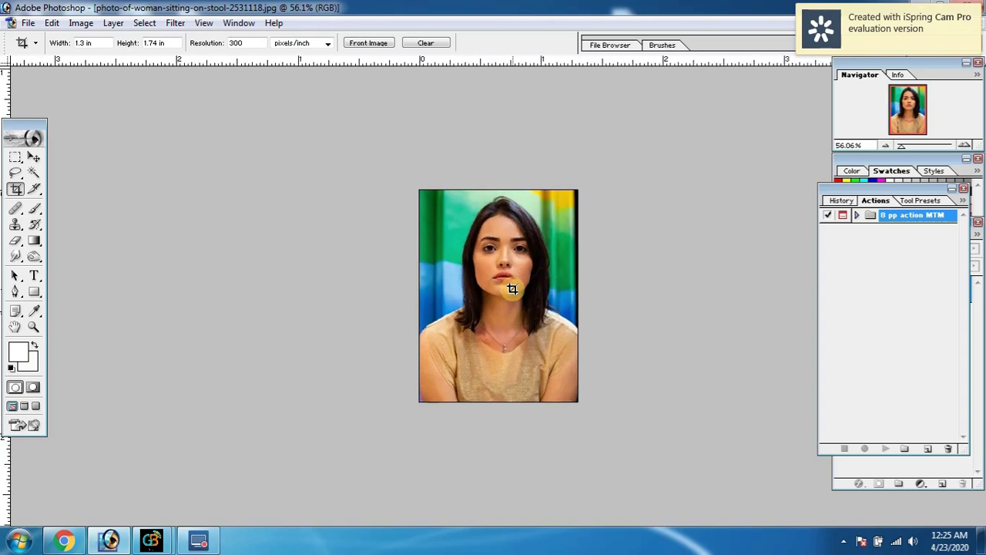
click(35, 158)
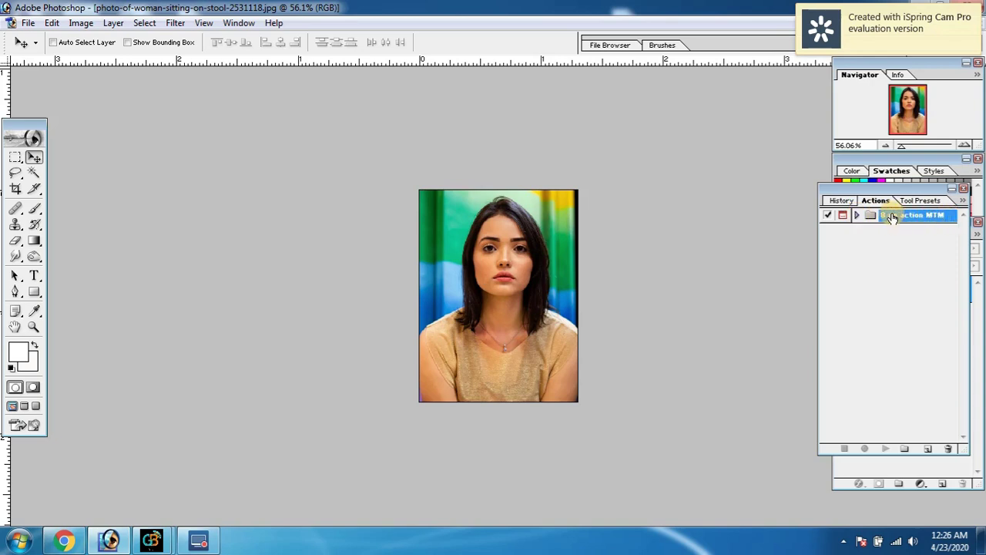
click(856, 215)
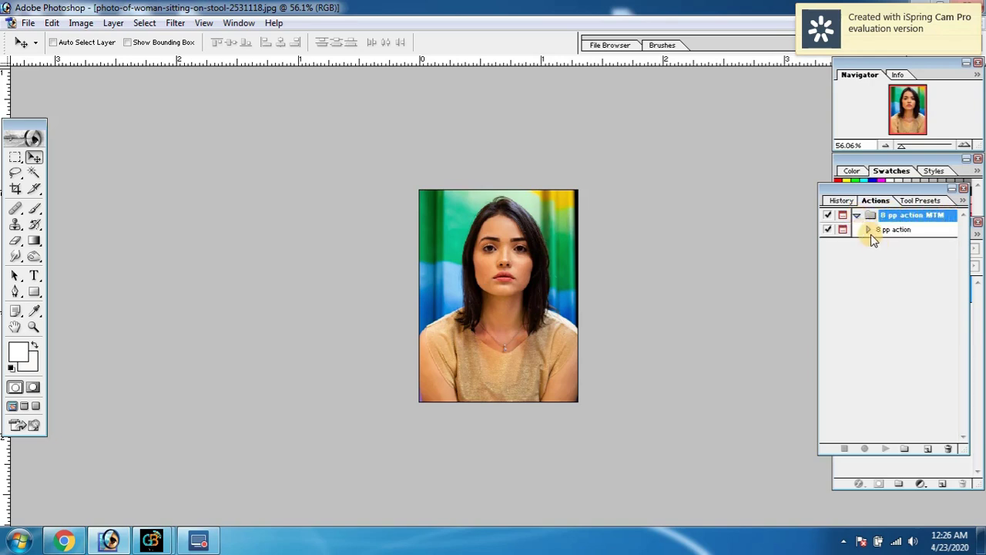
click(906, 219)
click(893, 231)
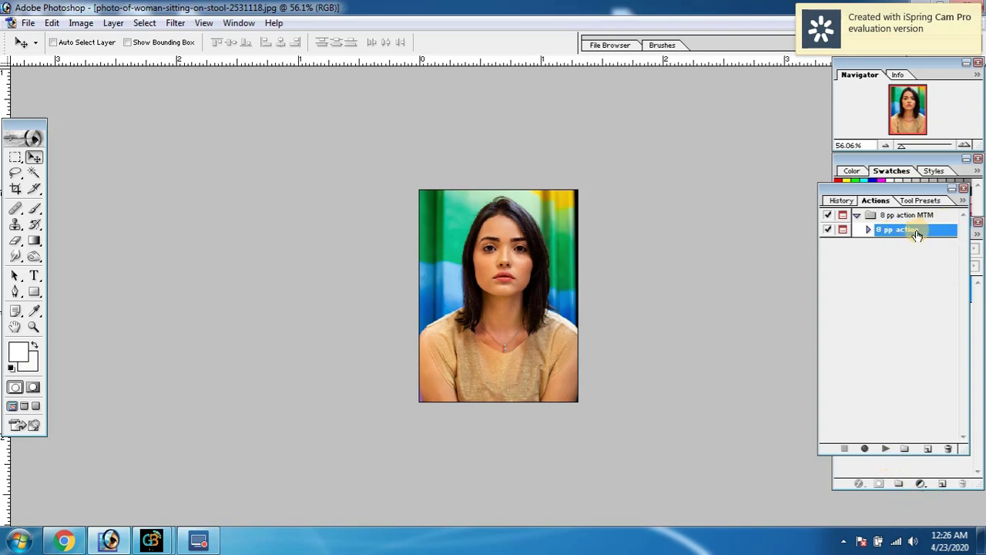
Play the 8 pp action, scaling the photo to about 70% so it tiles eight copies.
click(885, 449)
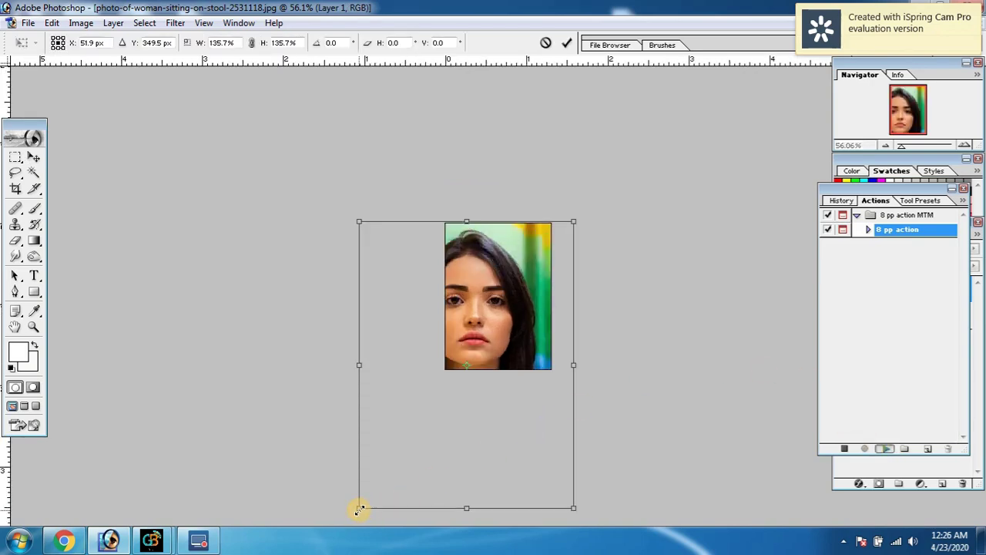
drag(359, 508, 443, 395)
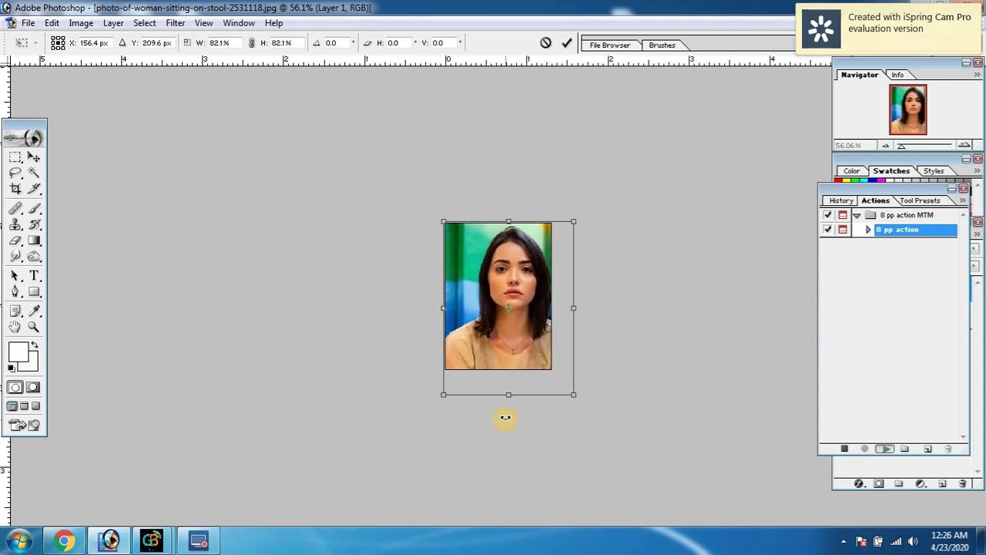
drag(573, 394, 547, 375)
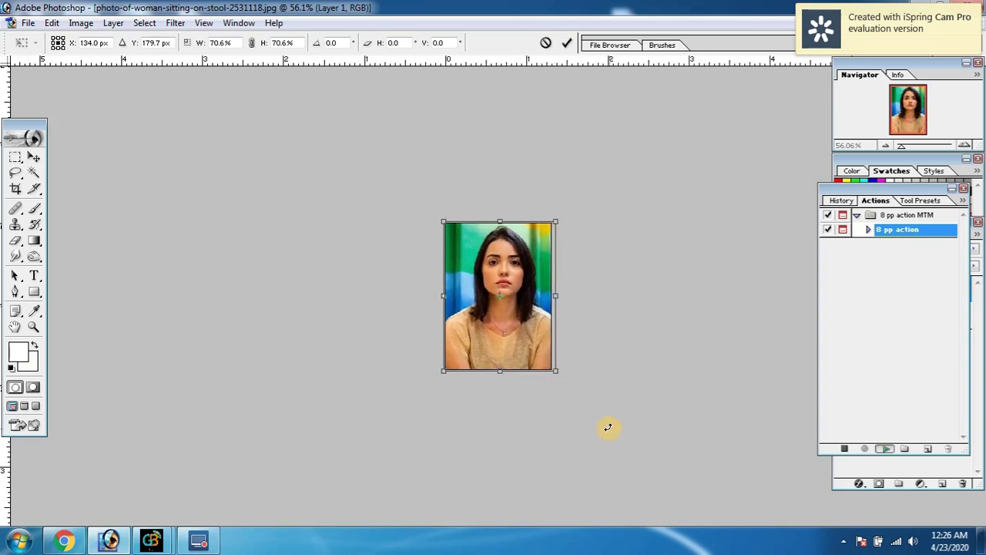
key(Return)
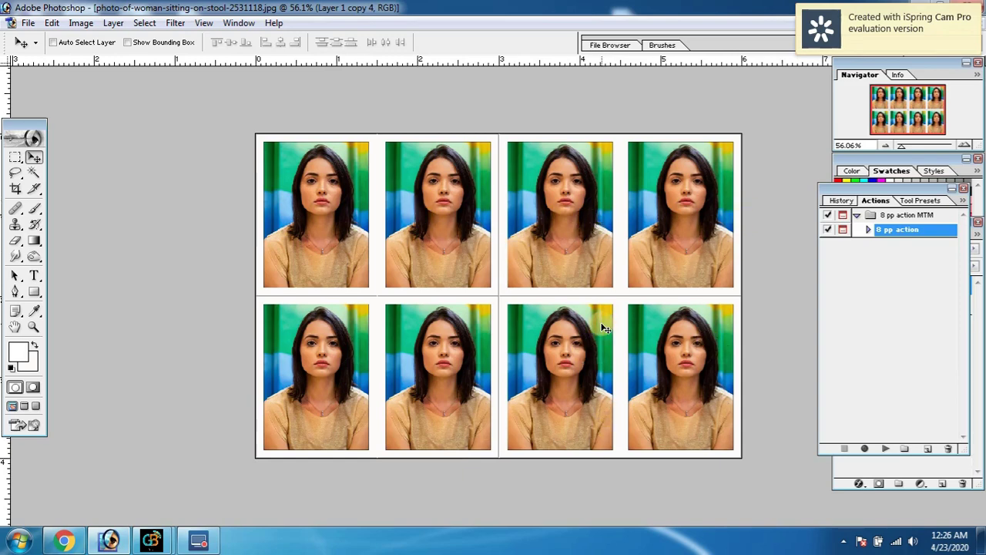
scroll(568, 331, up, 1)
scroll(568, 238, up, 1)
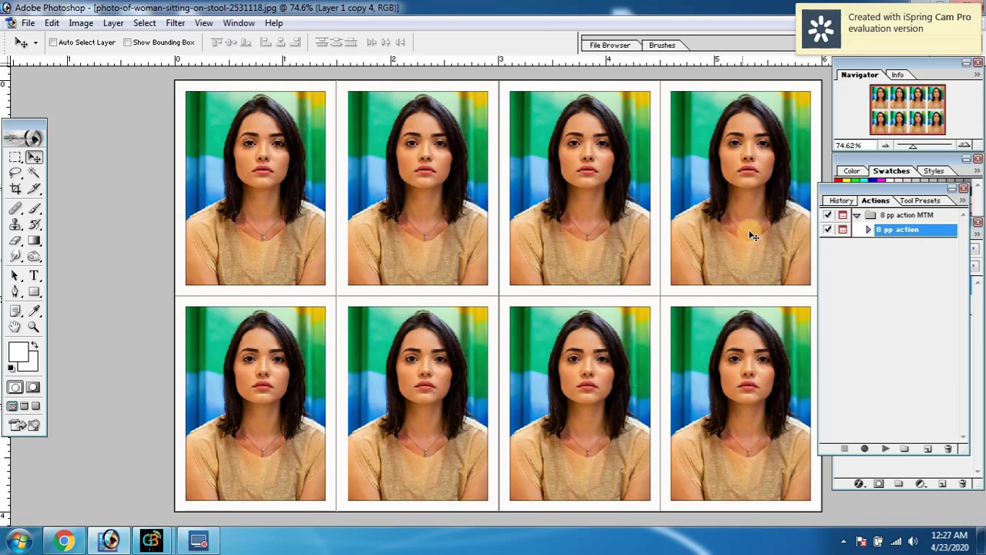
scroll(531, 304, down, 1)
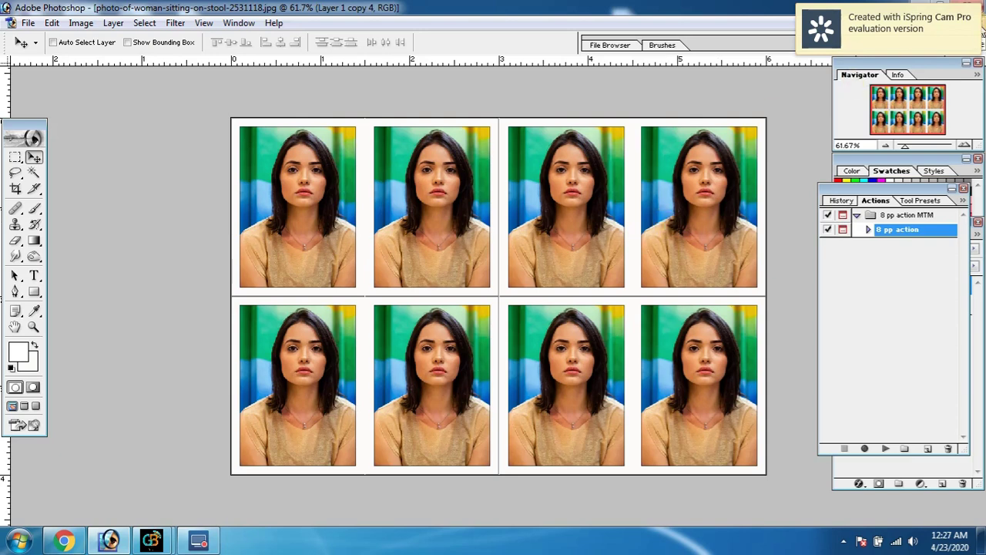
click(977, 23)
Close the finished sheet, answering the save prompt, and open pp.jpg from the Desktop.
click(509, 211)
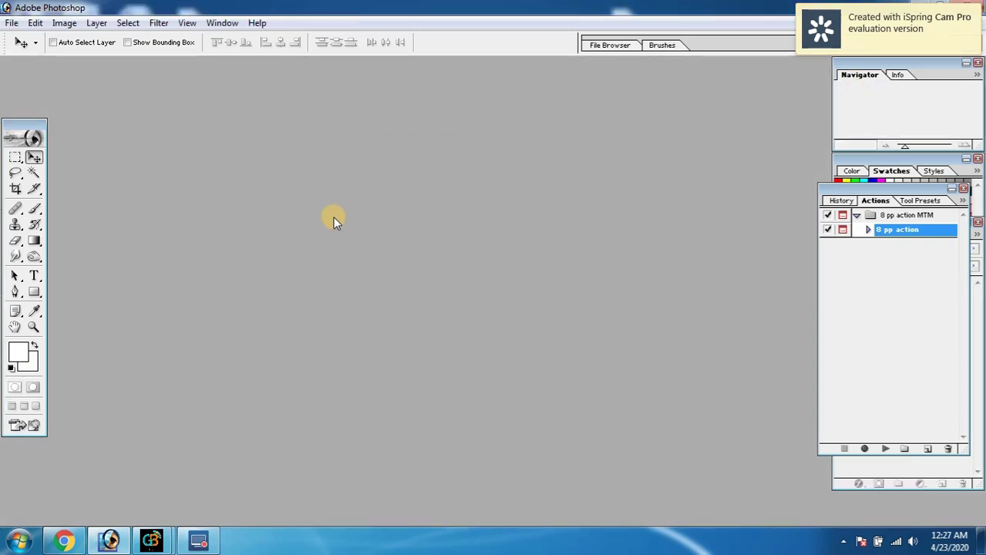
click(11, 24)
click(31, 53)
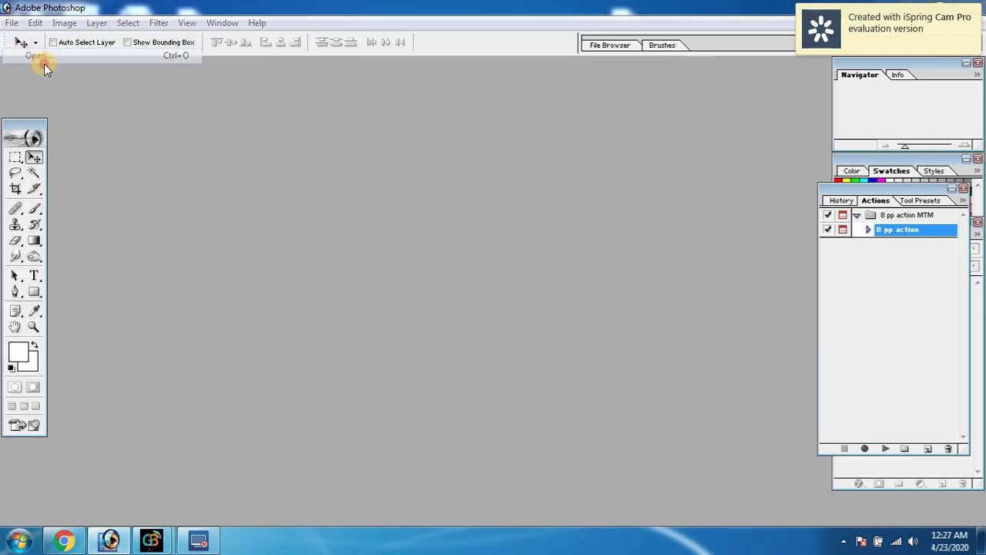
drag(688, 149, 689, 255)
click(560, 254)
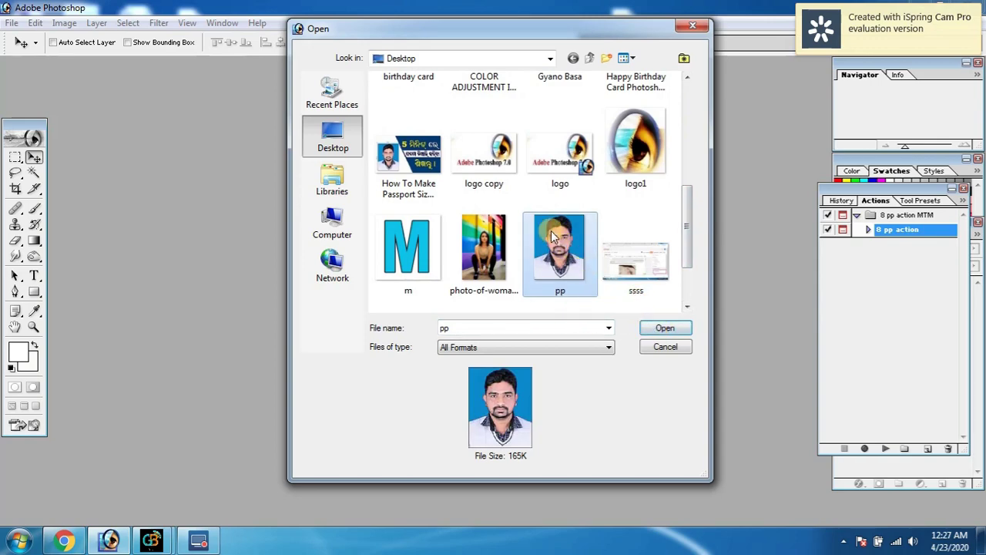
click(655, 324)
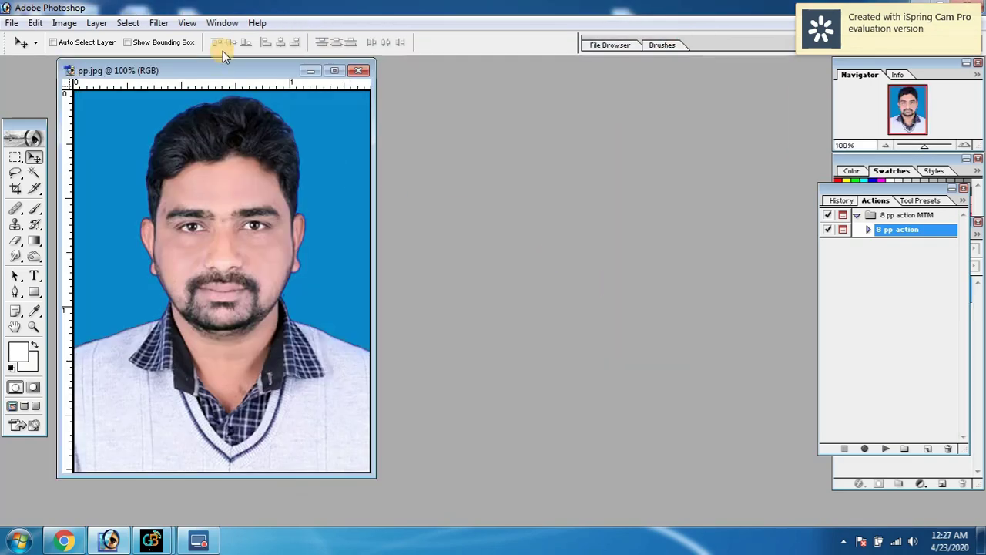
drag(222, 70, 367, 88)
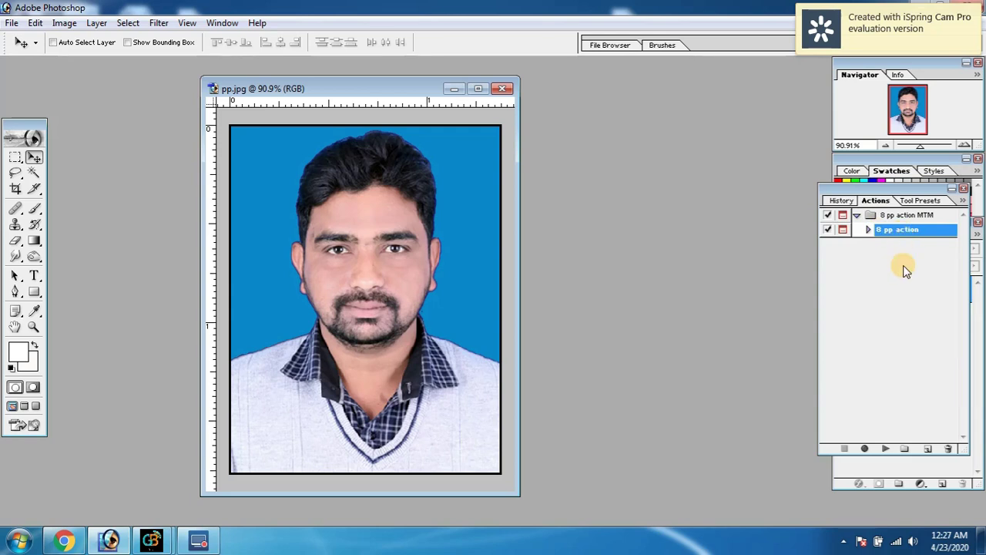
Play the 8 pp action on pp.jpg and scale the portrait to 70.4% to fill the frame.
click(883, 450)
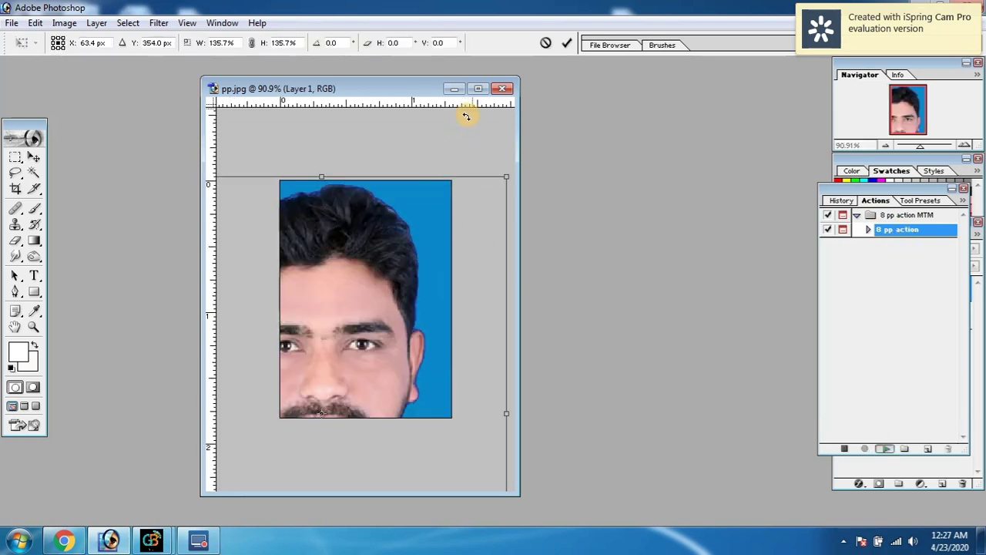
click(478, 88)
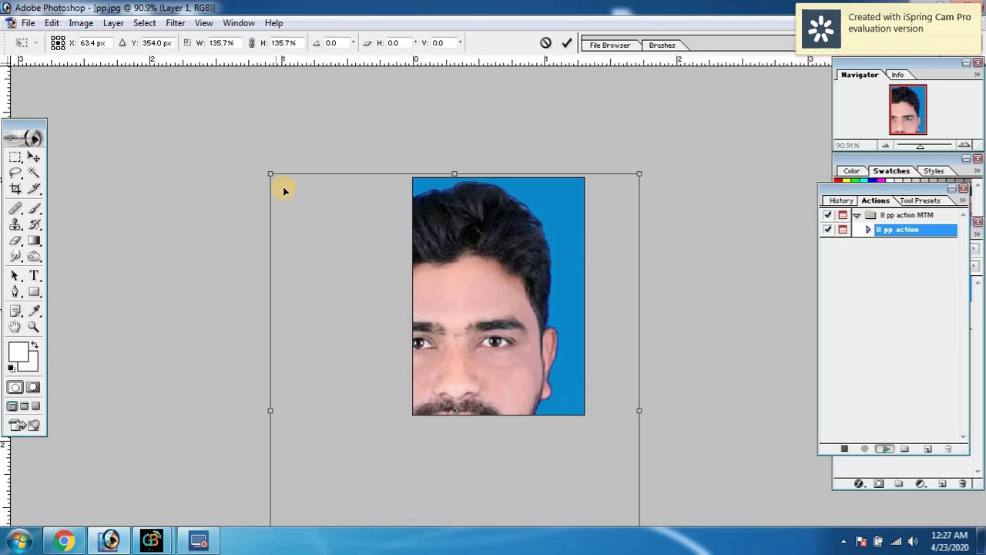
drag(268, 171, 393, 316)
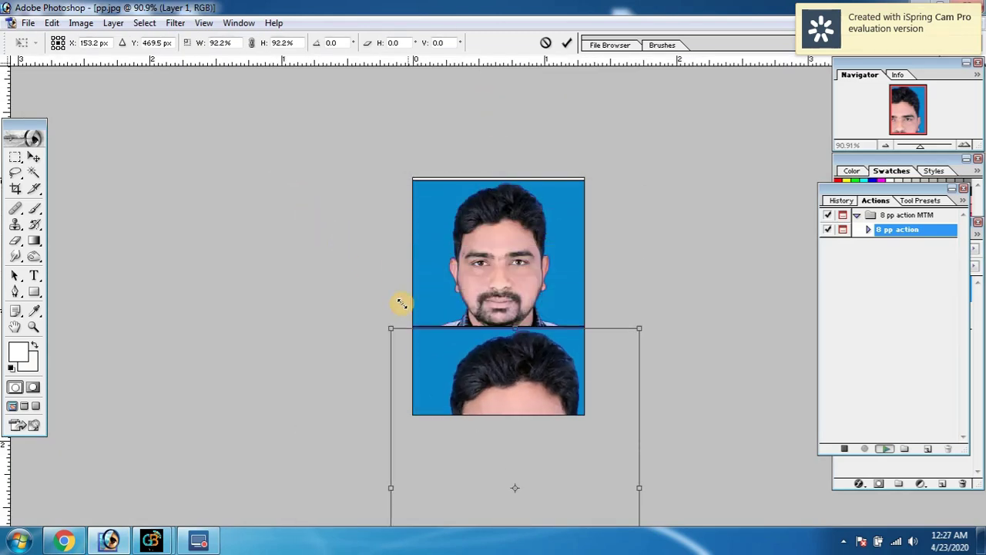
mouse_move(456, 352)
mouse_down()
mouse_move(544, 223)
mouse_move(624, 304)
mouse_up()
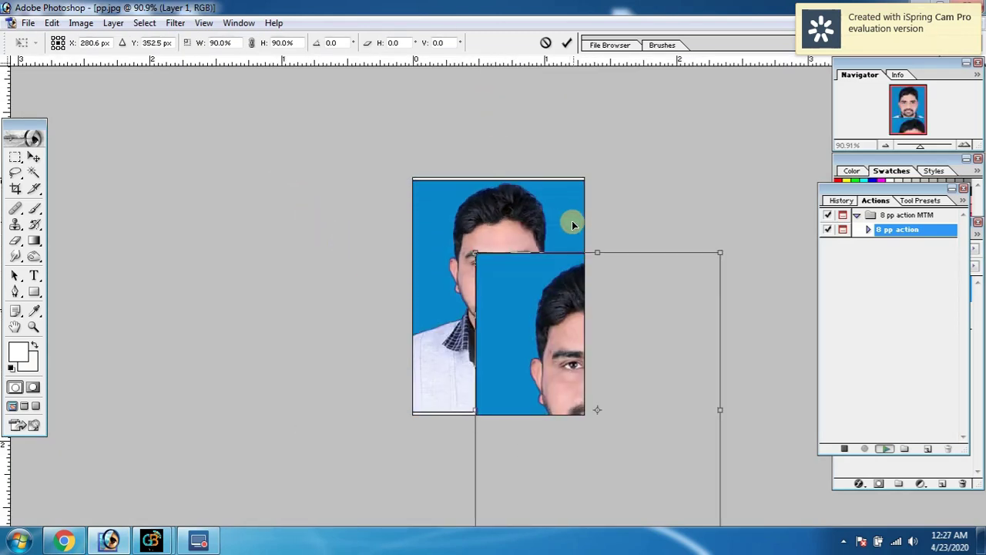
drag(718, 248, 645, 346)
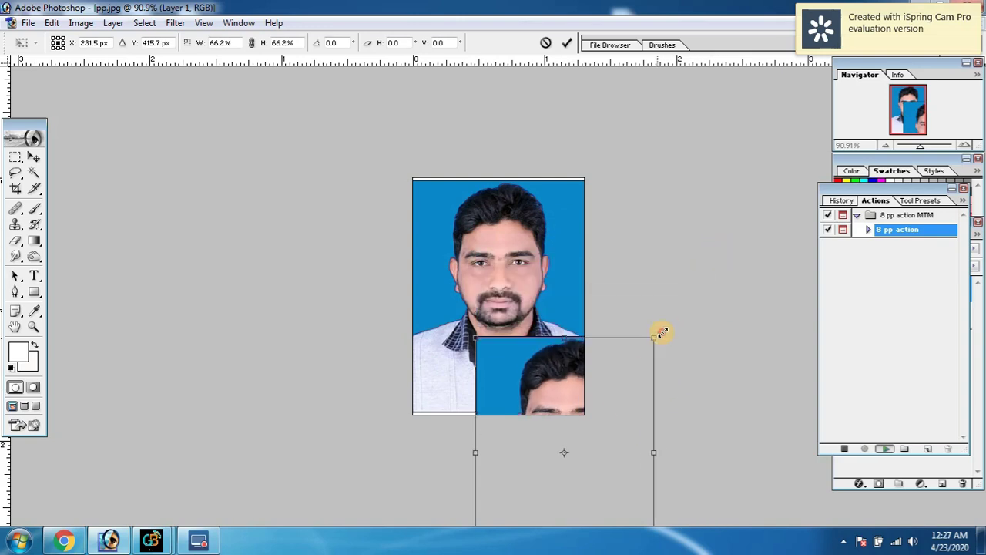
mouse_move(617, 397)
mouse_down()
mouse_move(568, 247)
mouse_move(558, 247)
mouse_up()
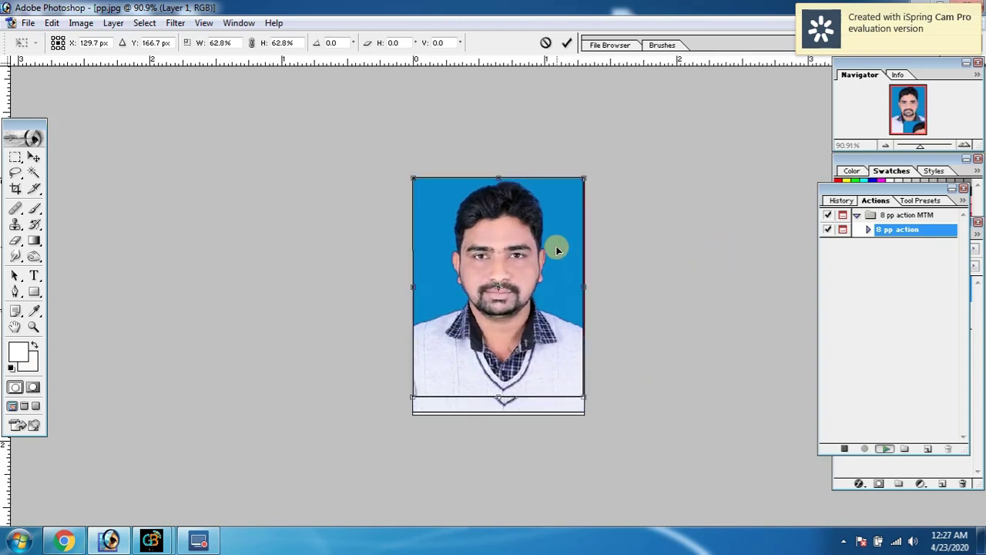
drag(583, 397, 594, 423)
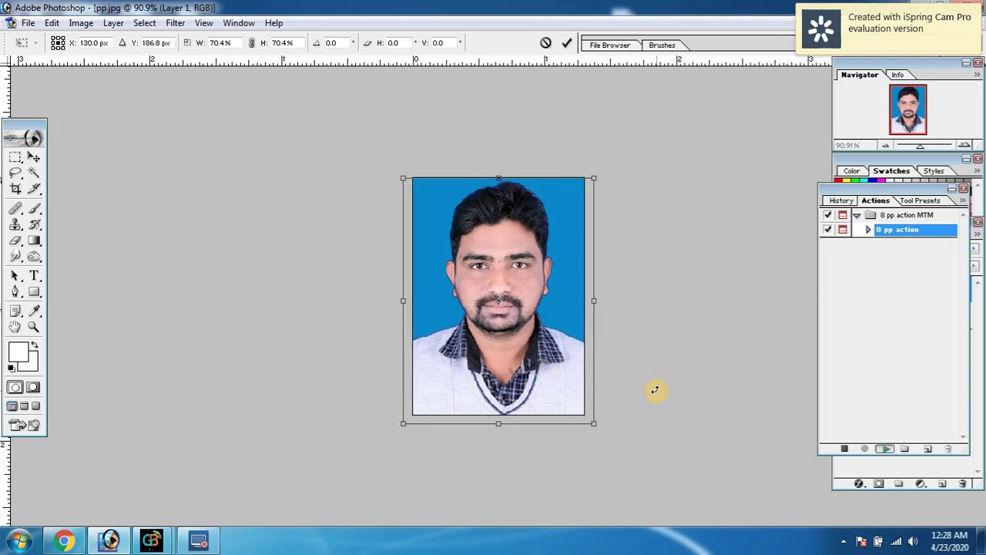
Commit the transform to build the eight-up sheet, then fit the whole sheet in view.
key(Return)
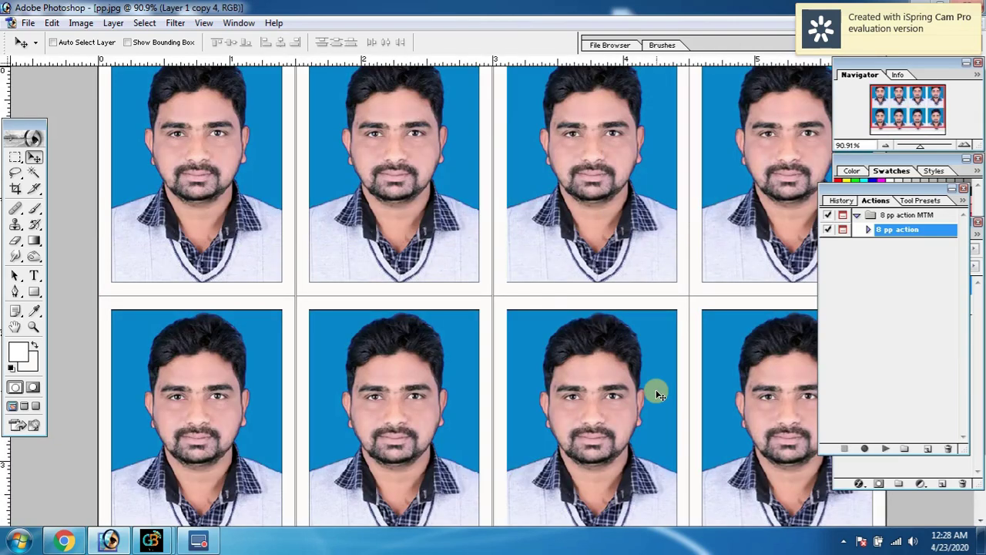
key(ctrl+0)
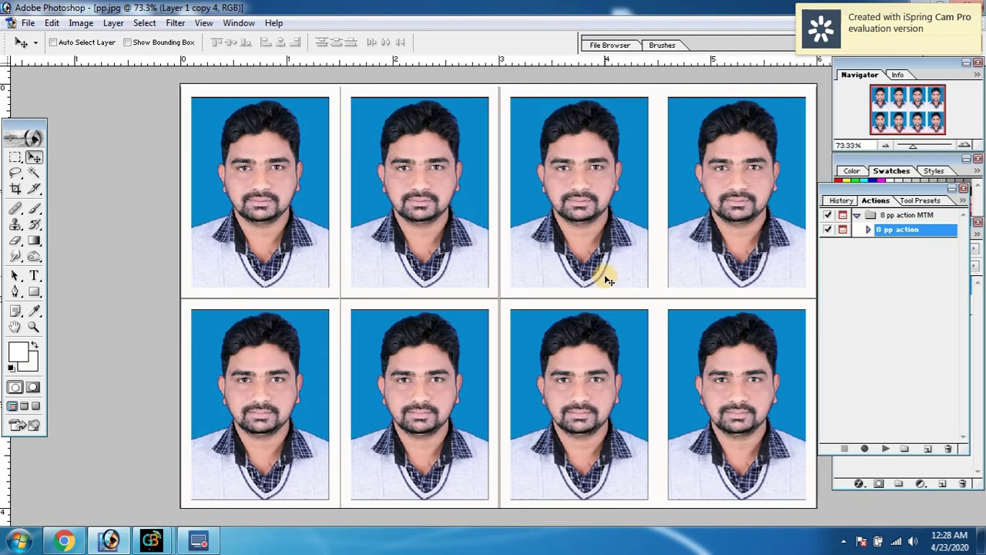